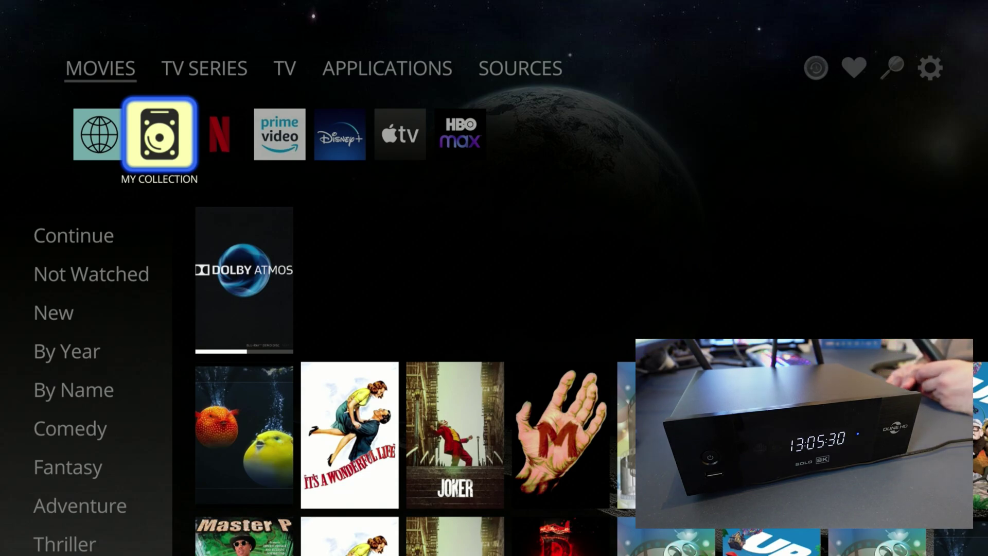
Step: Open the Applications section of the Dune HD home screen
key(Right)
key(Right)
key(Up)
key(Right)
key(Right)
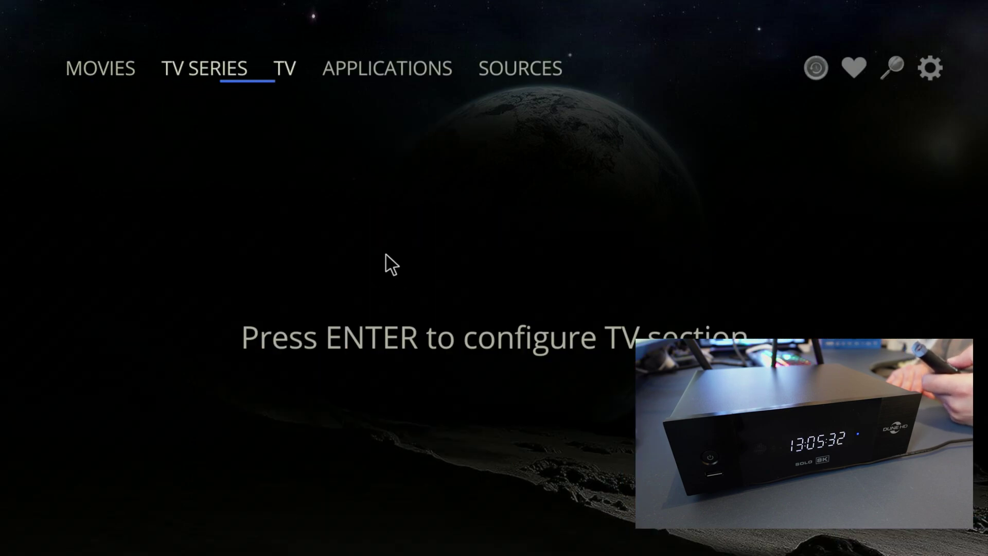
key(Right)
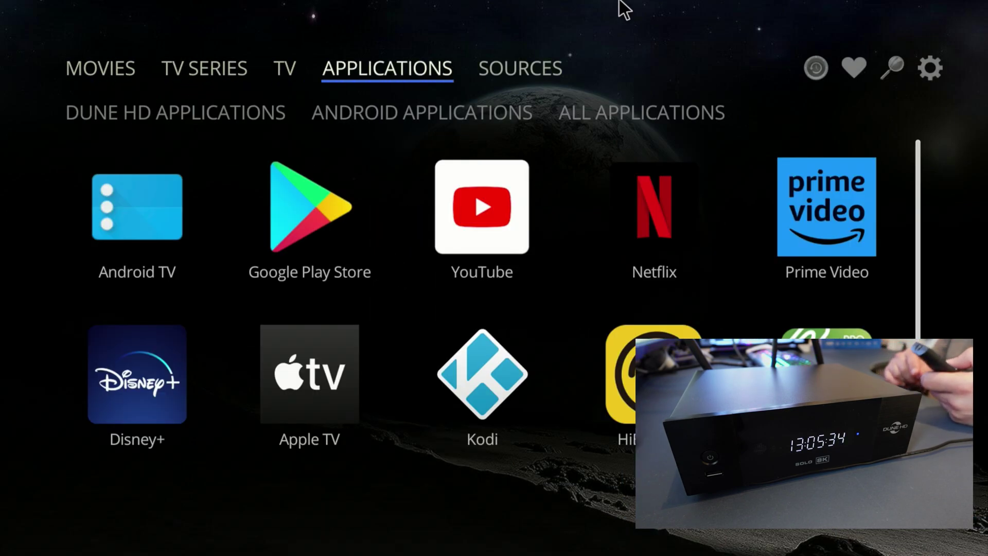
Step: Launch Aptoide TV from the Android applications
key(Down)
key(Down)
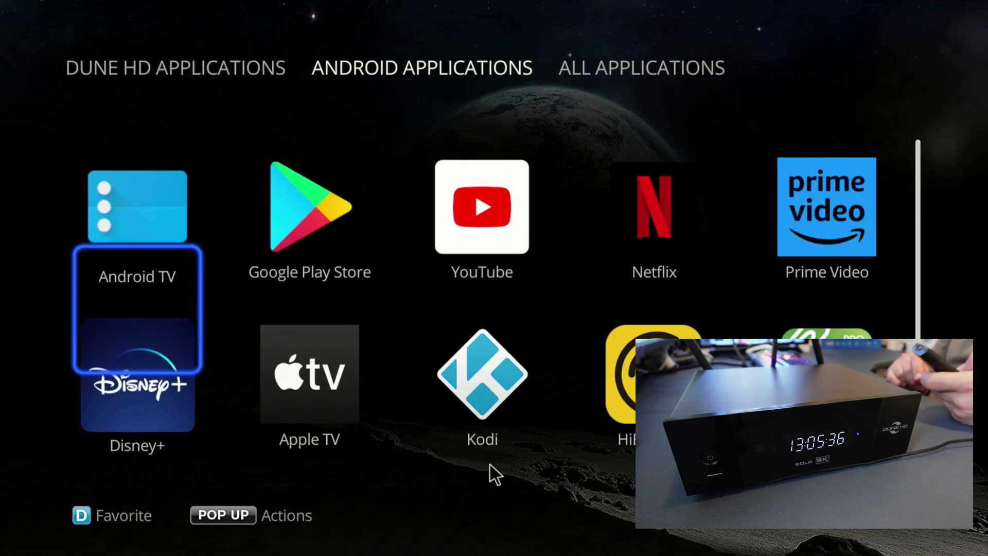
key(Down)
key(Down)
key(Right)
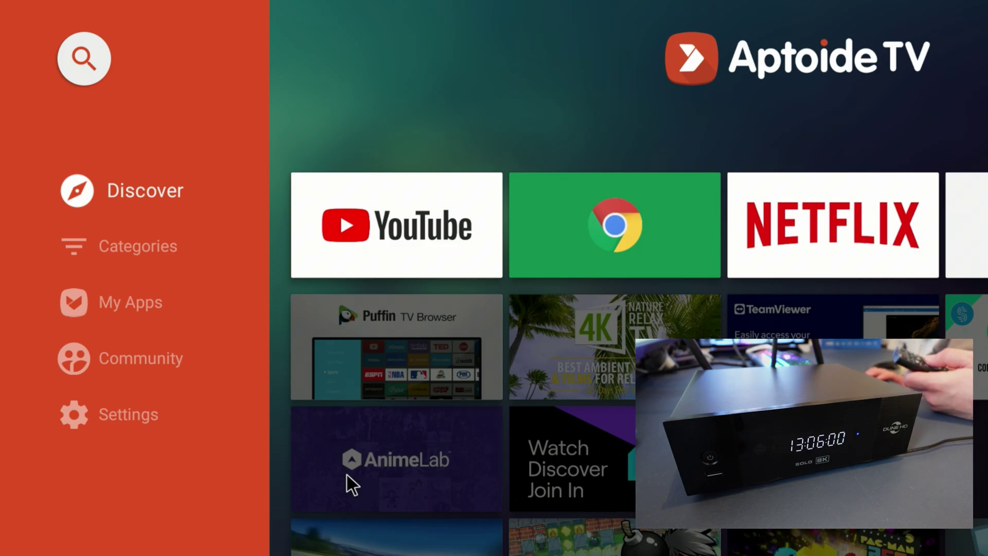
Step: Search the Aptoide TV store for "dow"
key(Return)
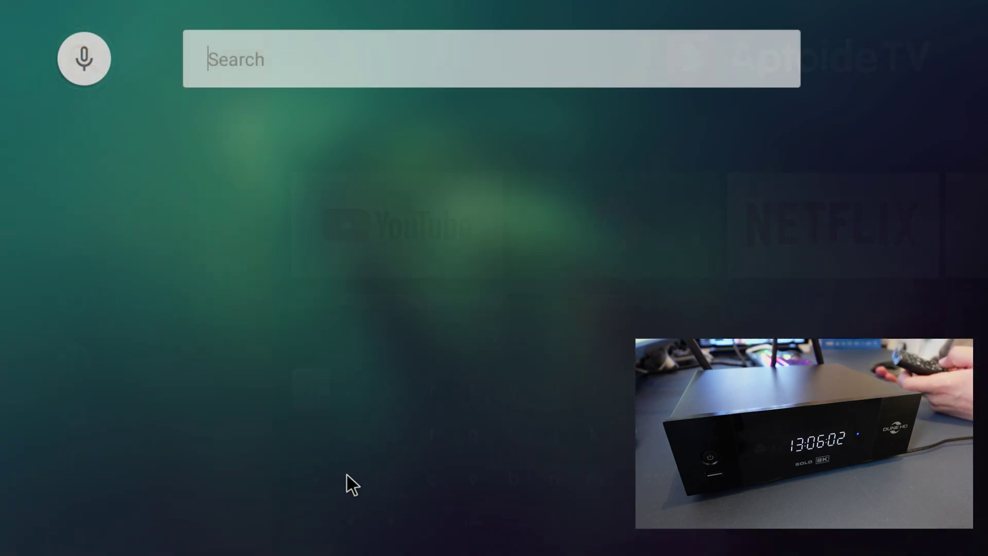
key(Right)
key(Down)
key(Right)
key(Return)
key(Right)
key(Right)
key(Right)
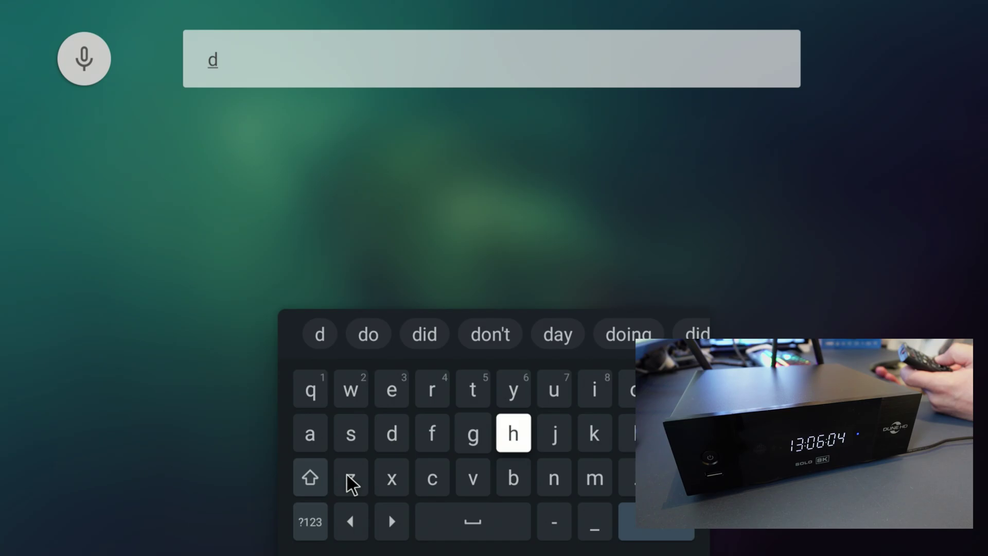
key(Right)
key(Right)
key(Up)
key(Right)
key(Return)
key(Left)
key(Left)
key(Left)
key(Left)
key(Left)
key(Left)
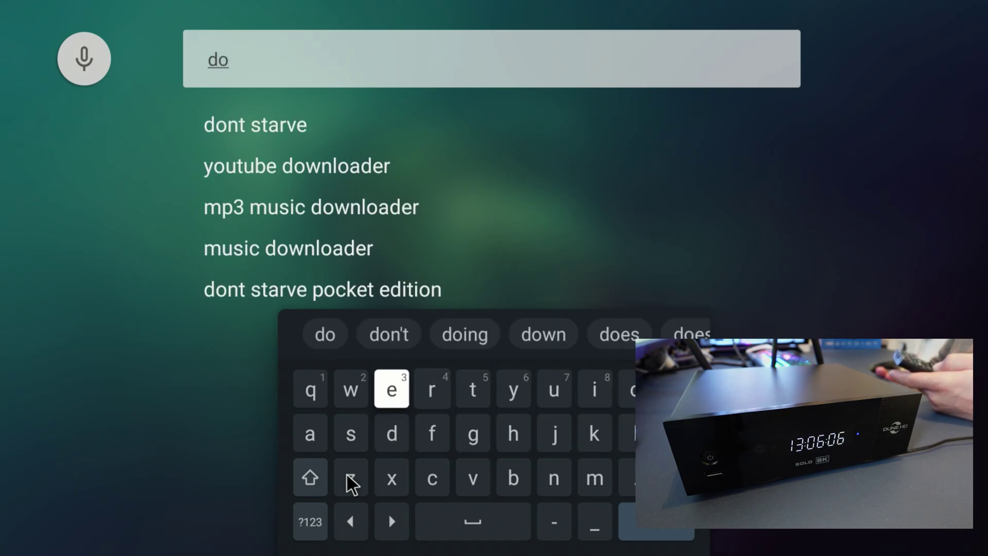
key(Left)
key(Return)
key(Down)
key(Escape)
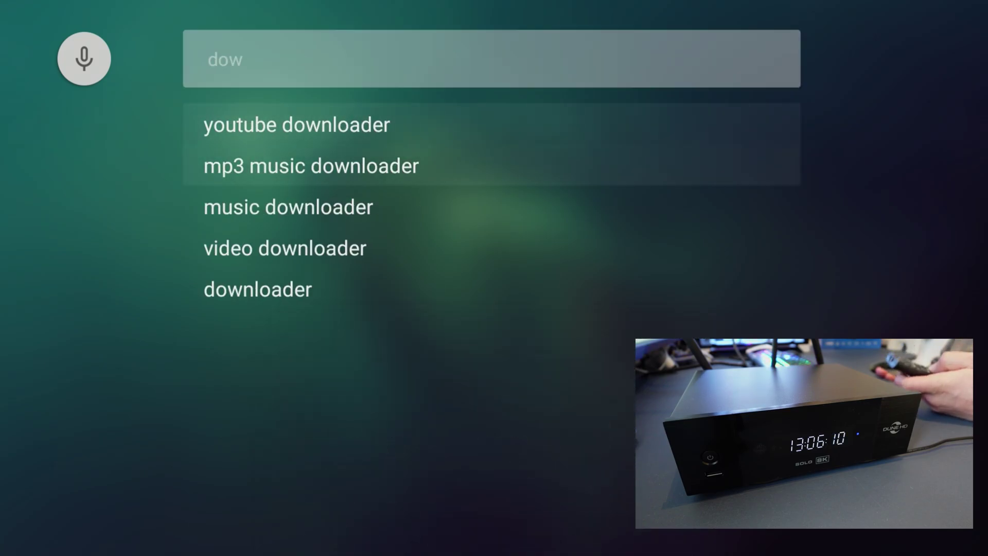
Step: Choose the "downloader" search suggestion and open the store page of Downloader by AFTVnews
key(Down)
key(Down)
key(Down)
key(Return)
key(Return)
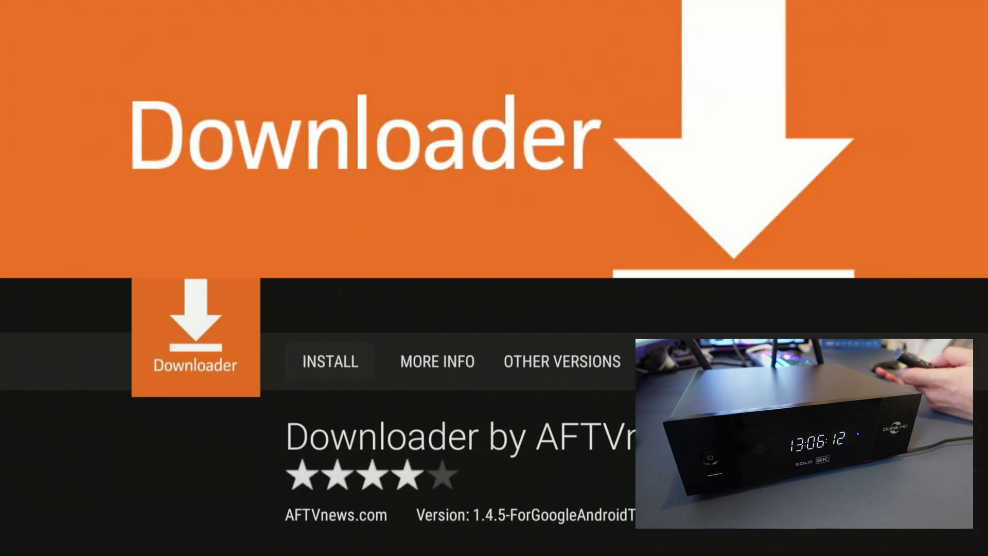
Step: Install the Downloader app and confirm the installation
key(Right)
key(Left)
key(Right)
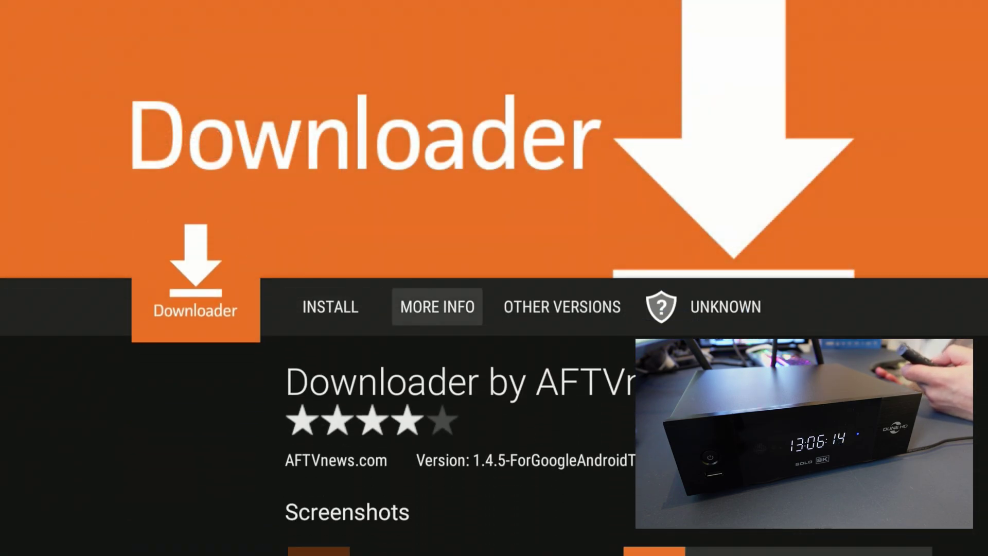
key(Left)
key(Return)
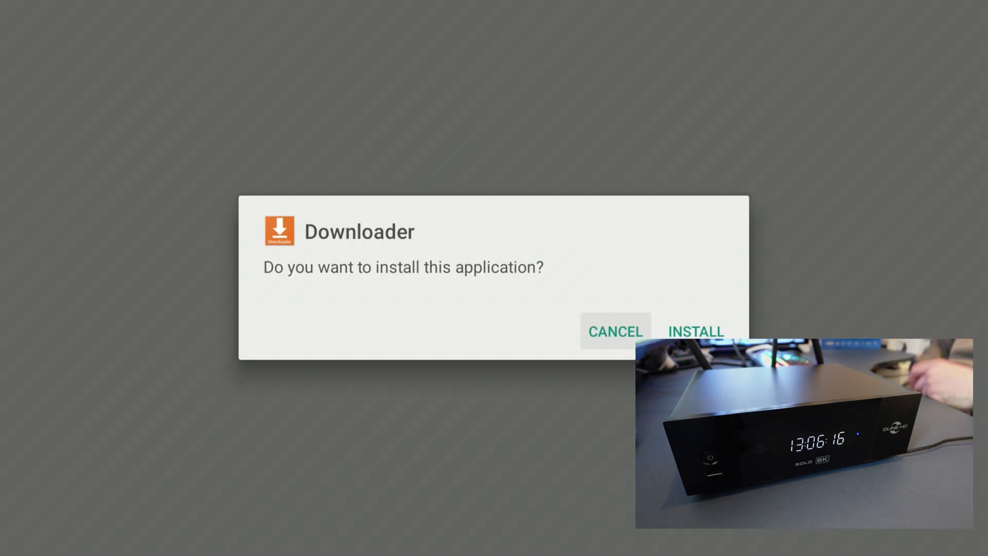
key(Right)
key(Return)
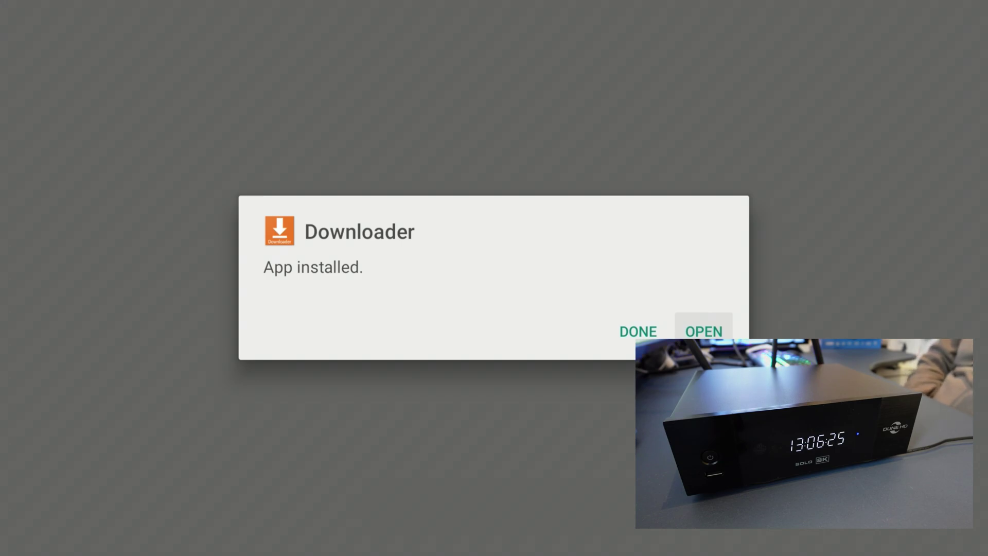
Step: Open Downloader, allow it to access photos and media, and dismiss the Quick Start Guide
key(Return)
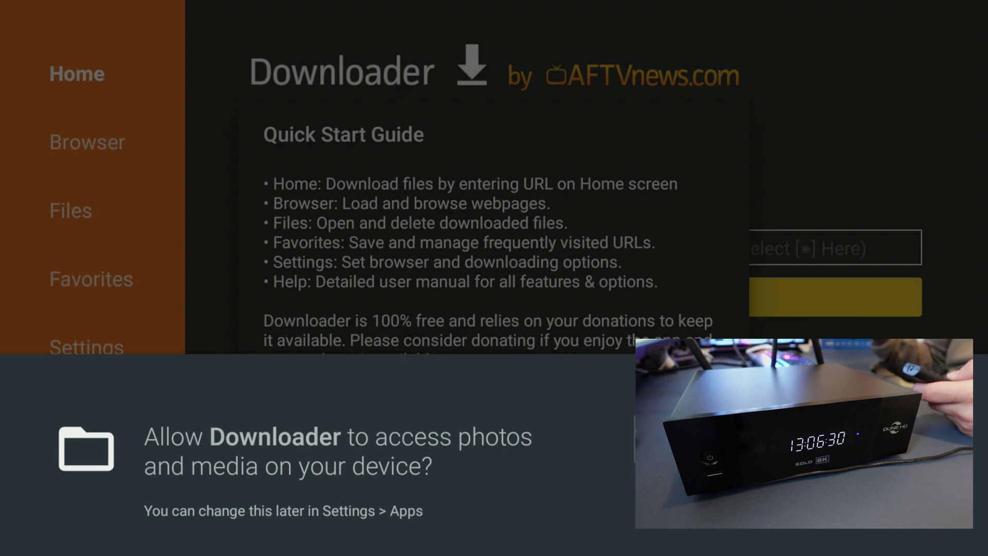
key(Return)
key(Return)
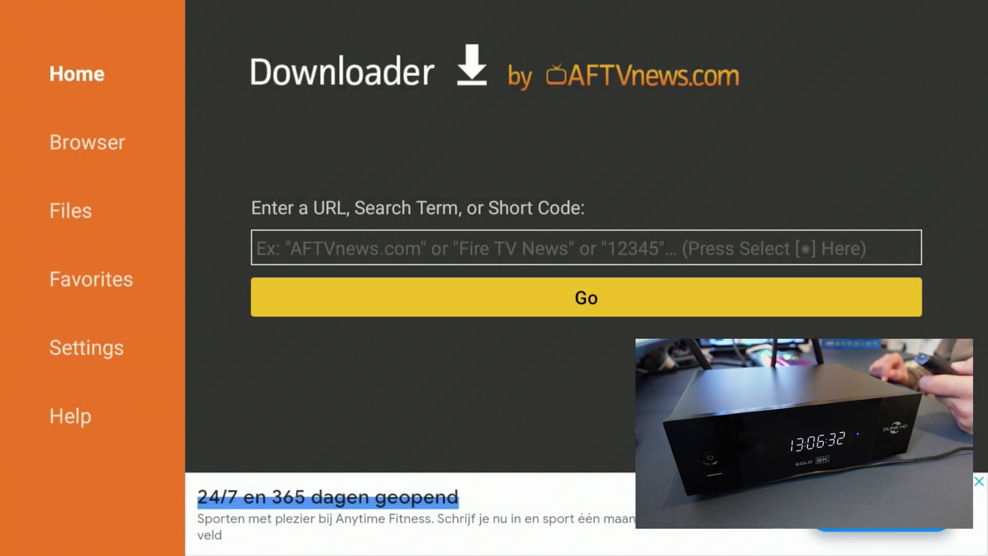
Step: Enter the short code 234753 in Downloader and load its page
key(Up)
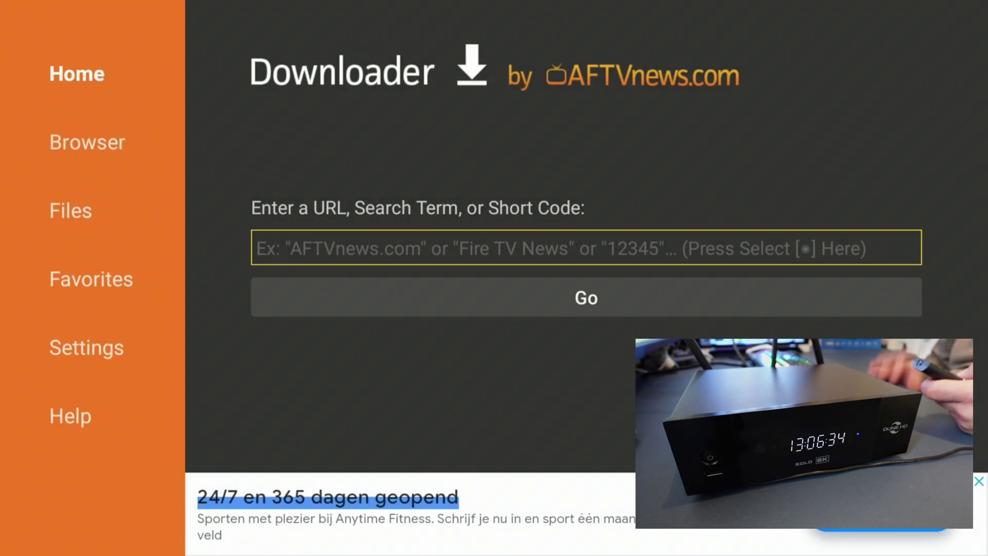
key(Return)
key(Down)
key(Down)
key(Down)
key(Return)
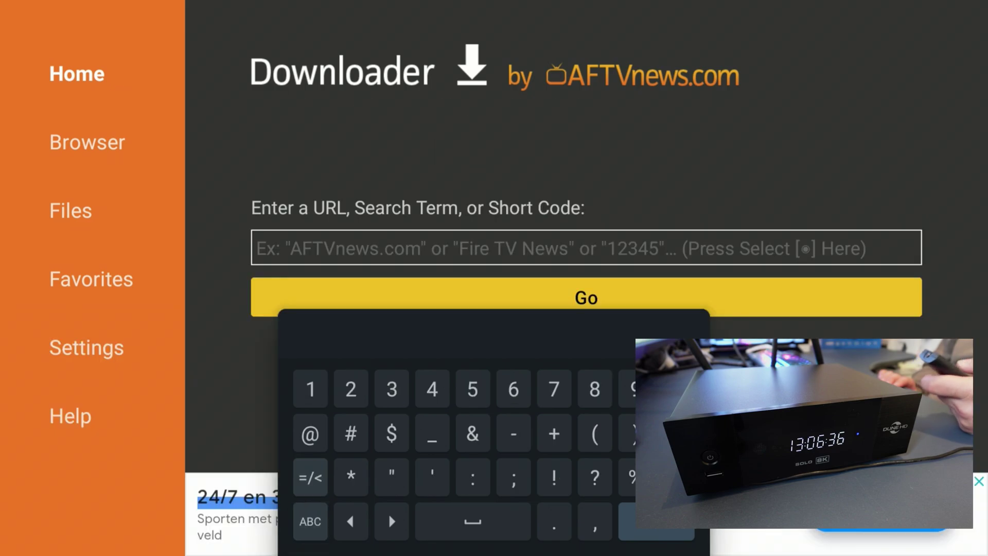
key(Down)
key(Down)
key(Down)
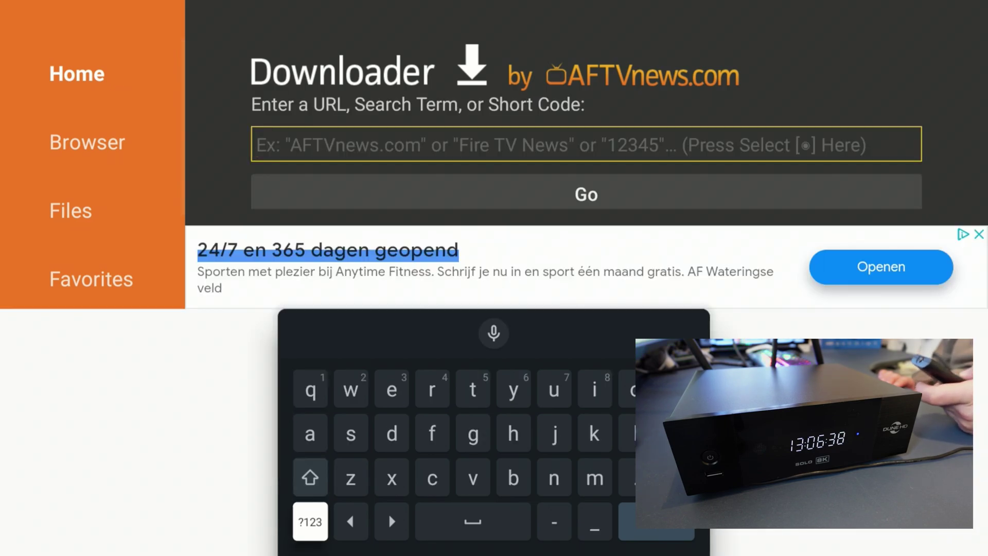
key(Return)
key(Left)
key(Left)
key(Left)
key(Left)
text(2)
key(Right)
text(3)
key(Right)
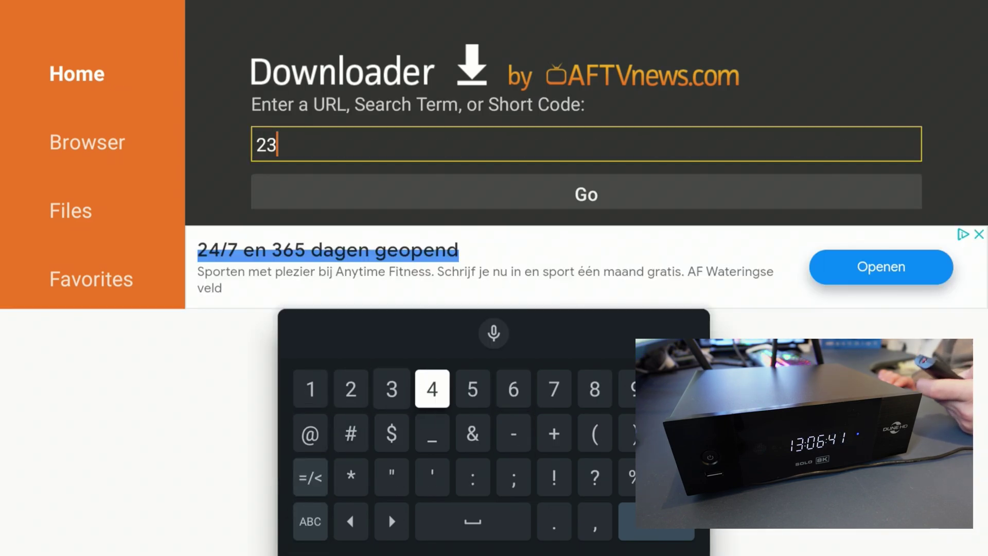
text(4)
key(Right)
key(Right)
key(Right)
text(7)
key(Left)
key(Left)
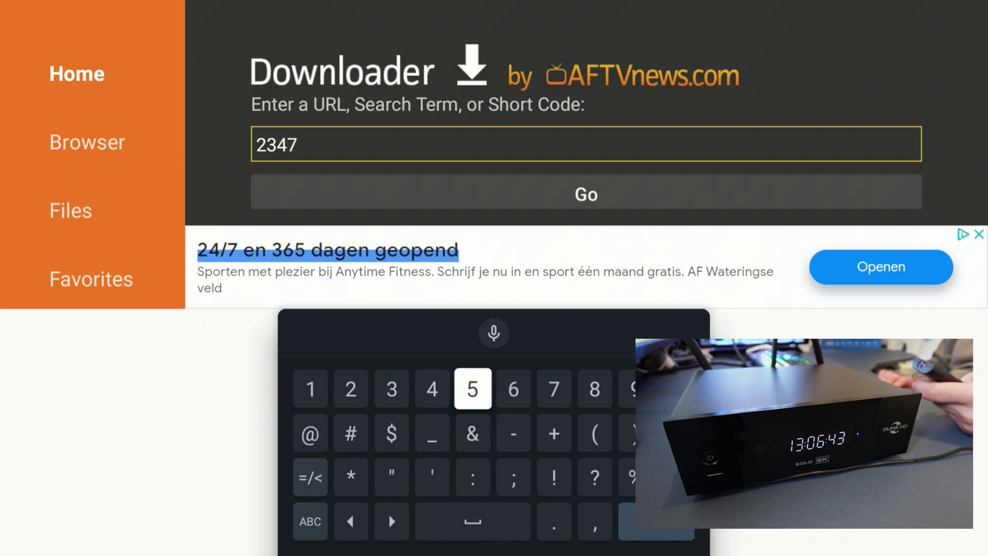
text(5)
key(Left)
key(Left)
text(3)
key(Left)
key(Left)
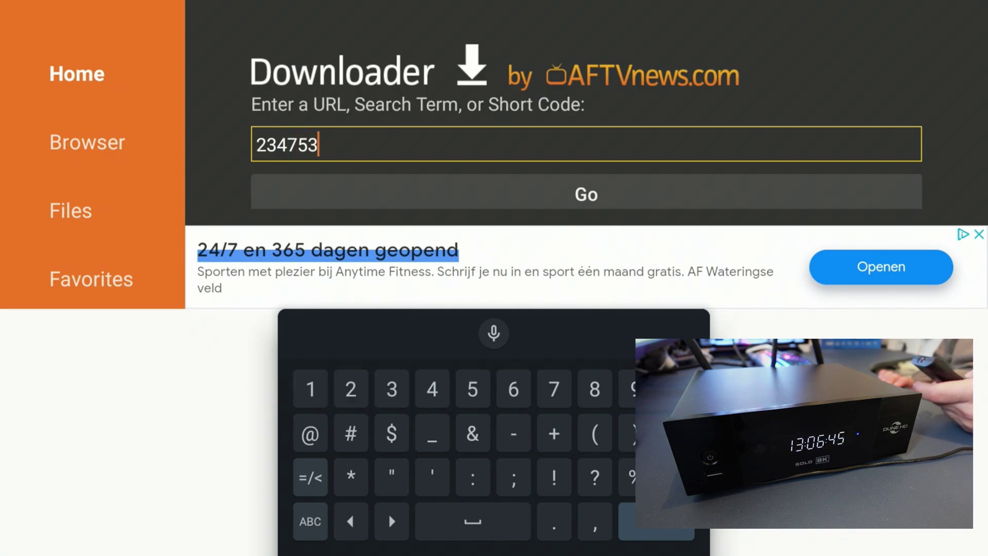
key(Return)
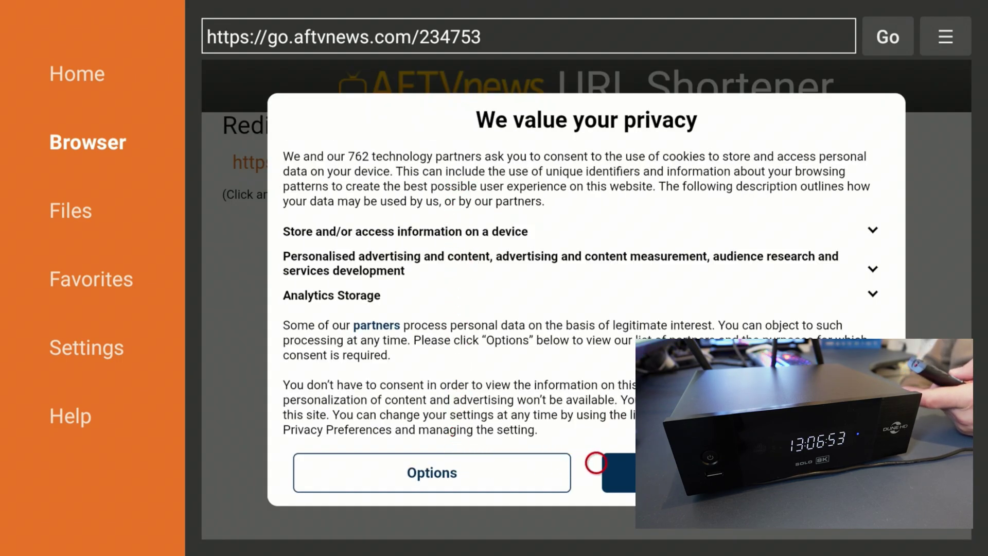
Step: Accept the site's privacy consent and allow Downloader to install unknown apps
click(629, 463)
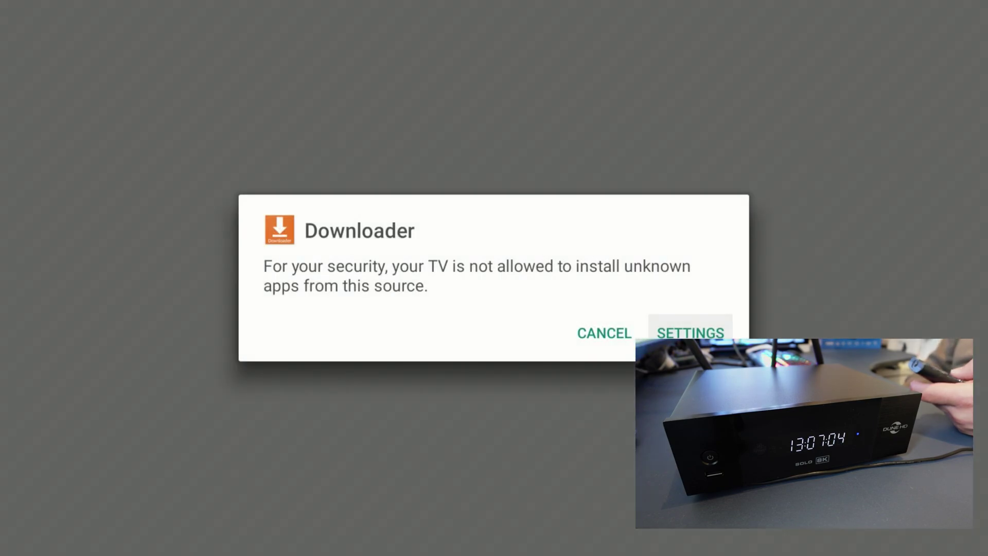
key(Return)
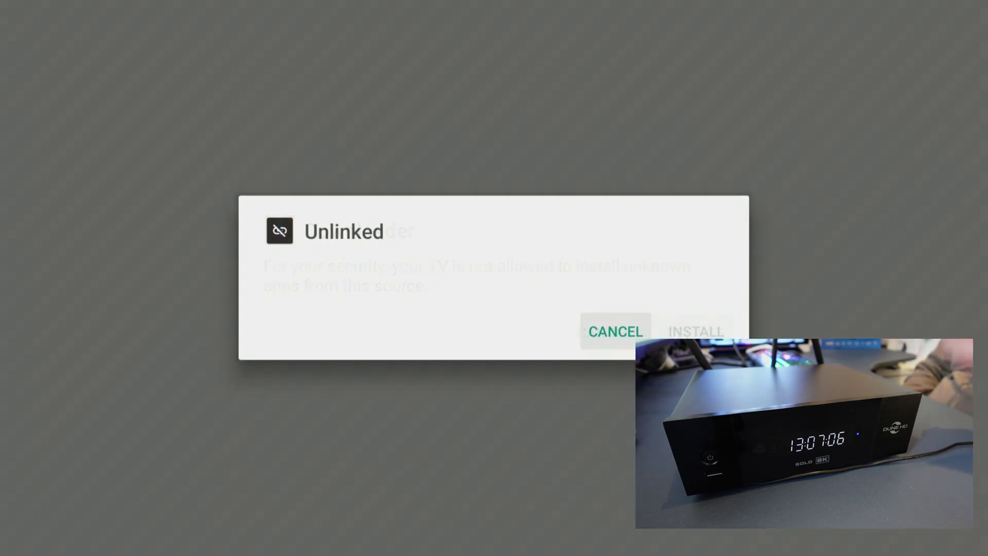
key(Down)
key(Down)
key(Down)
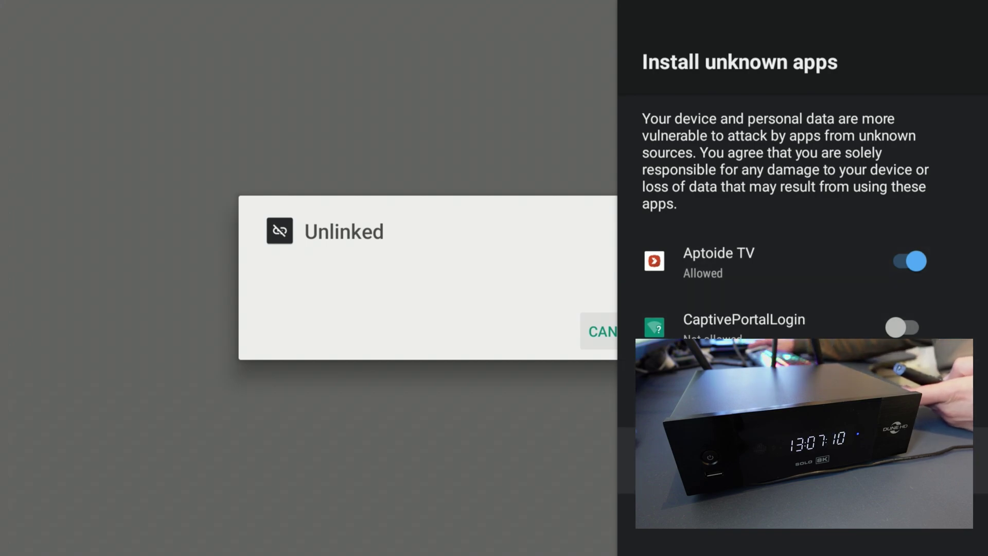
key(Up)
key(Escape)
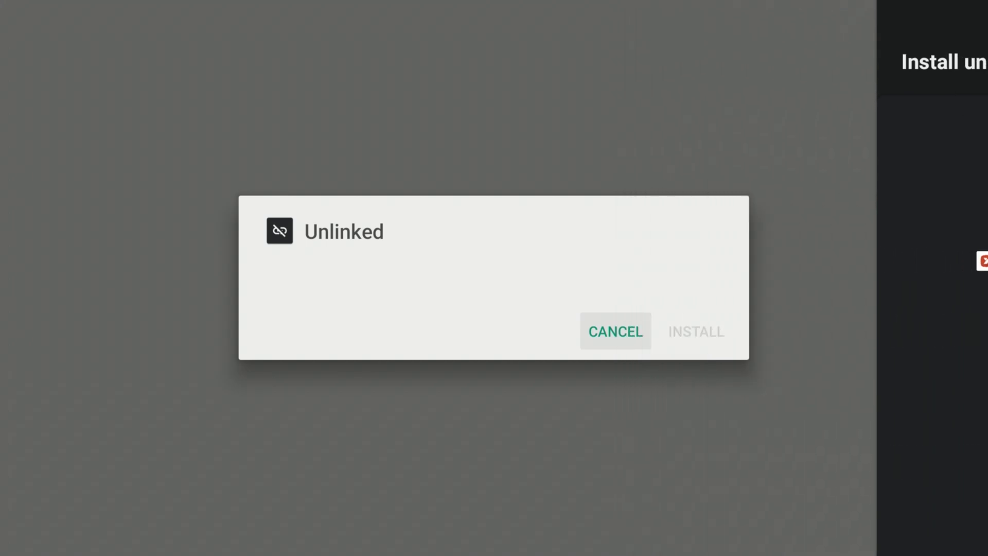
Step: Install the downloaded Unlinked app and open it
key(Right)
key(Return)
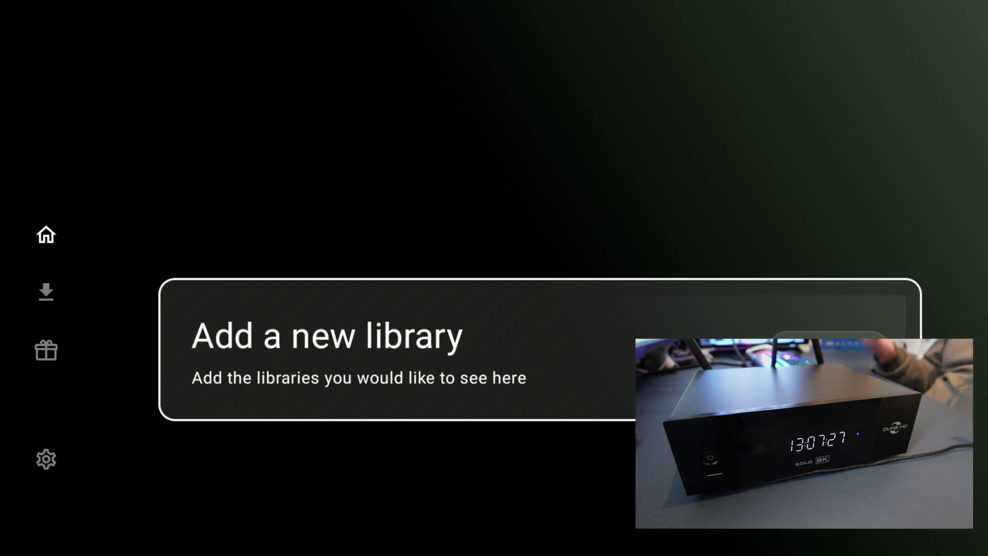
Step: Start adding a new library in Unlinked and activate the library code field for entry
key(Return)
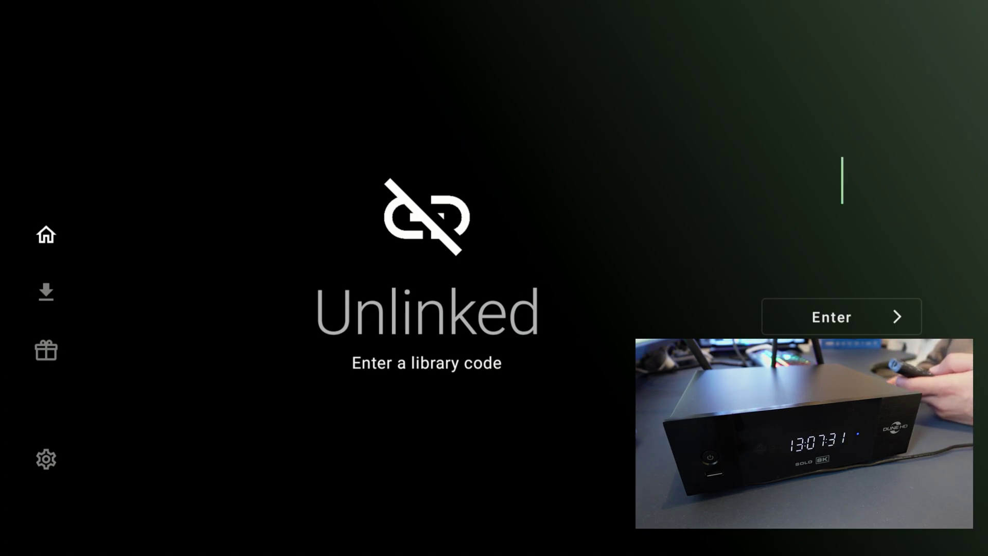
key(Return)
key(Down)
key(Down)
key(Down)
key(Return)
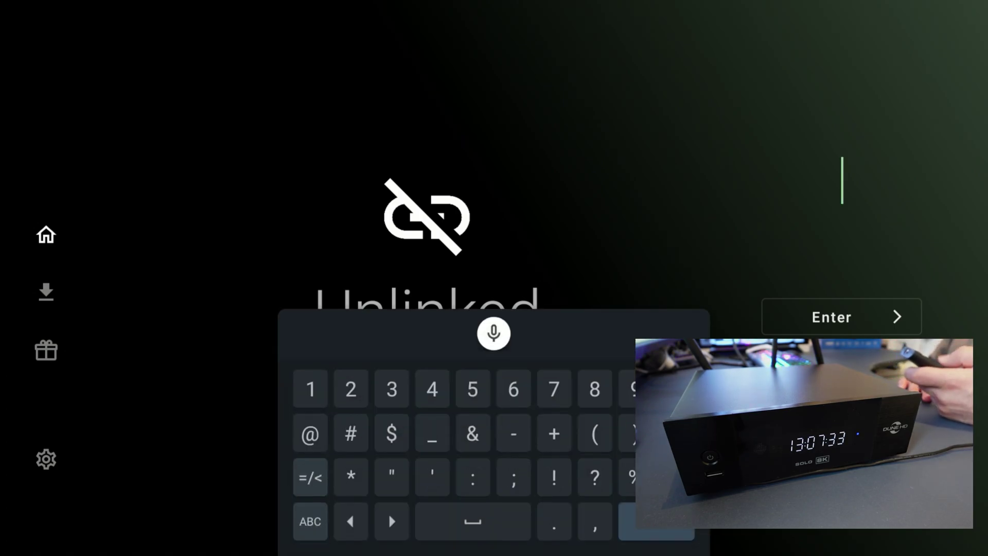
Step: Enter EVERYTHING as the library code, using the word suggestion offered for the letter E
key(Left)
key(Right)
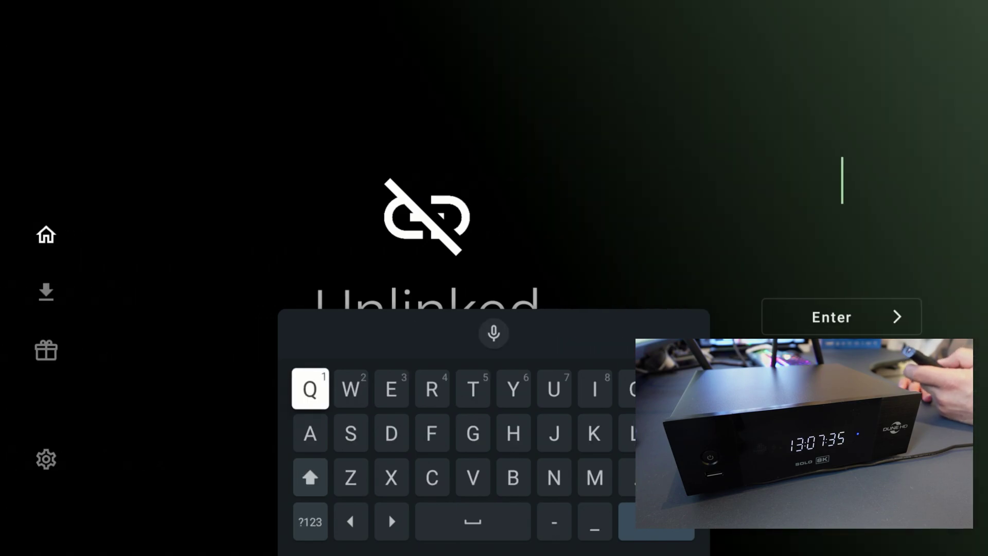
key(Down)
key(Up)
key(Right)
key(Right)
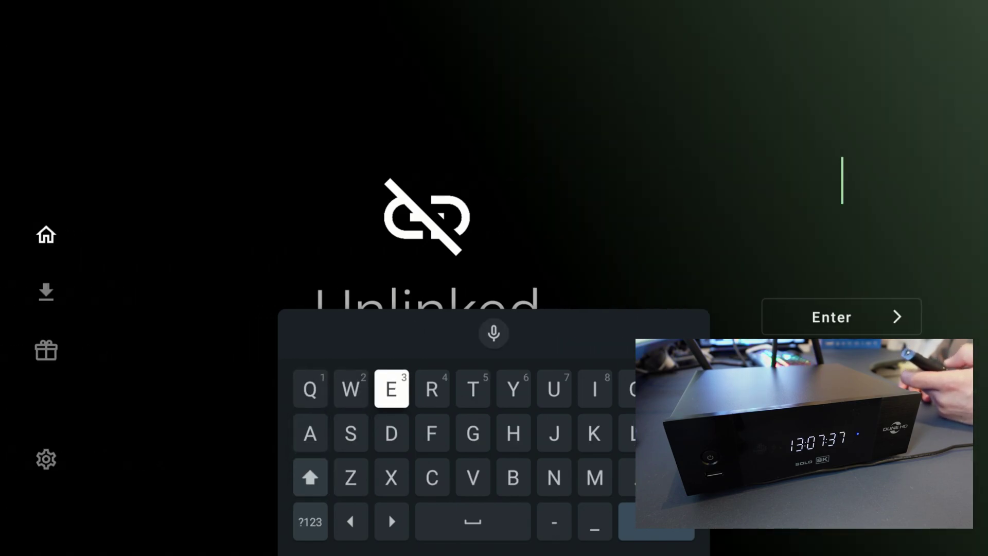
key(Return)
key(Down)
key(Down)
key(Right)
key(Right)
key(Up)
key(Up)
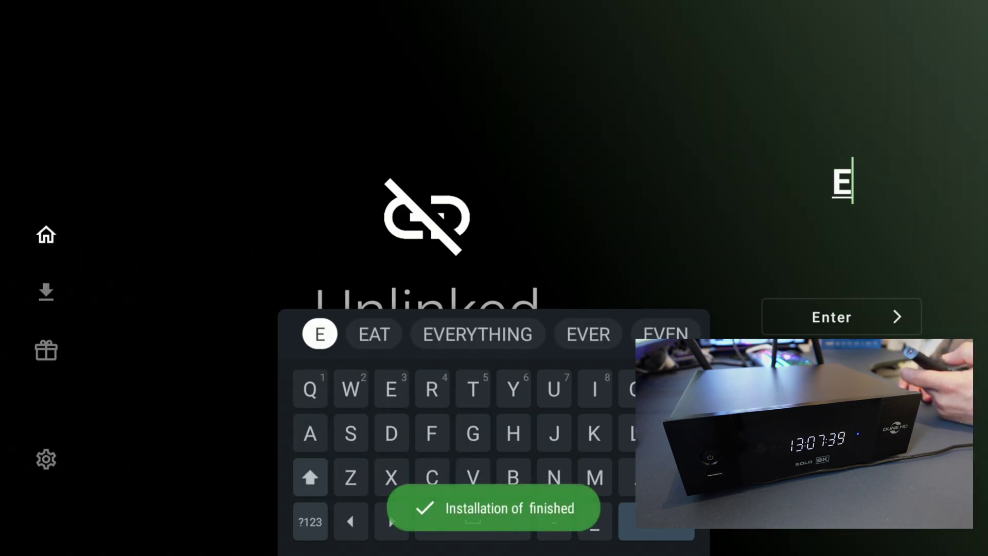
key(Right)
key(Right)
key(Return)
key(Down)
key(Down)
key(Down)
key(Left)
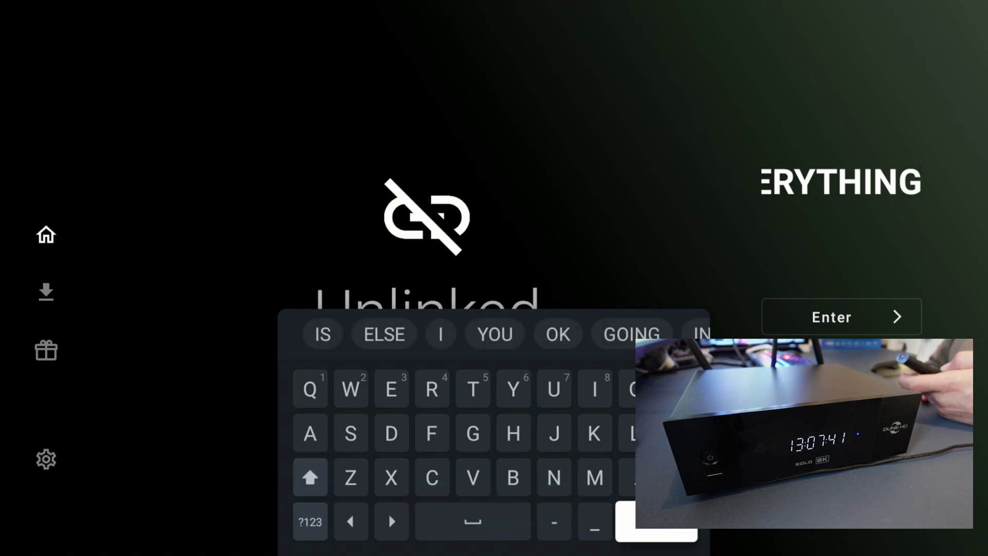